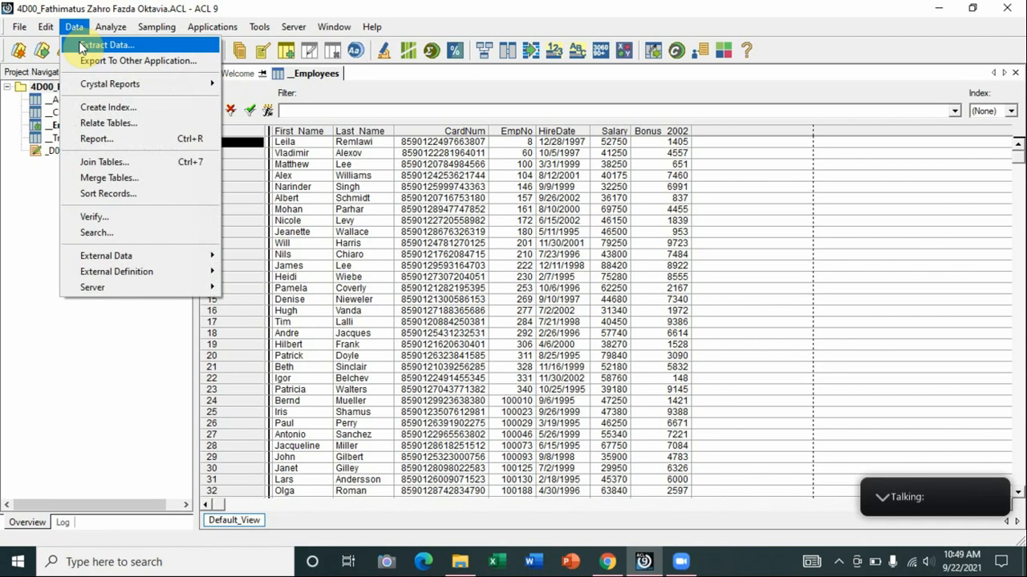
Open the __Trans_April table, saving the changes made to __Employees.
{"action": "left_click", "coordinate": [91, 327]}
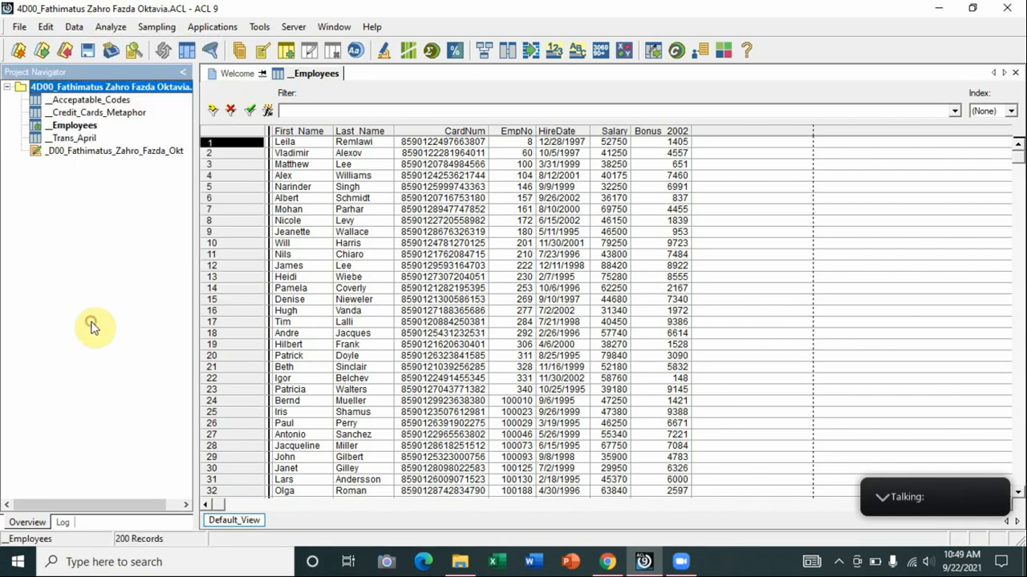
{"action": "double_click", "coordinate": [77, 139]}
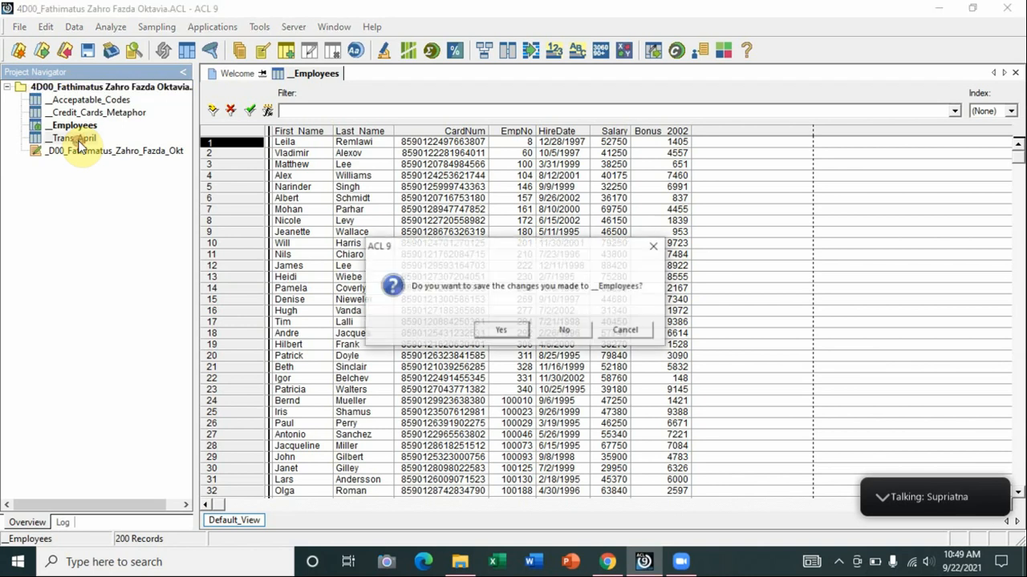
{"action": "left_click", "coordinate": [499, 330]}
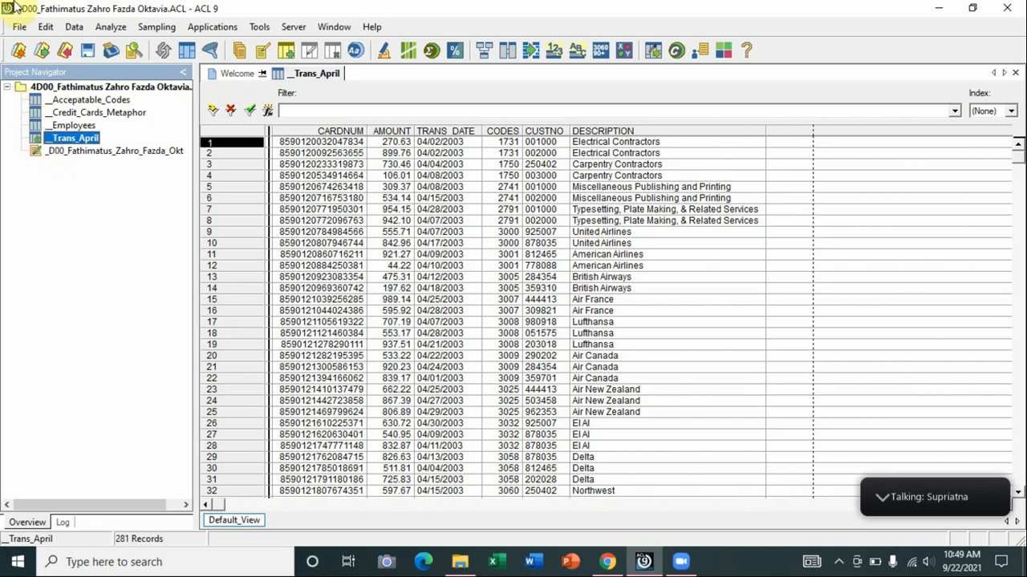
{"action": "left_click", "coordinate": [72, 29]}
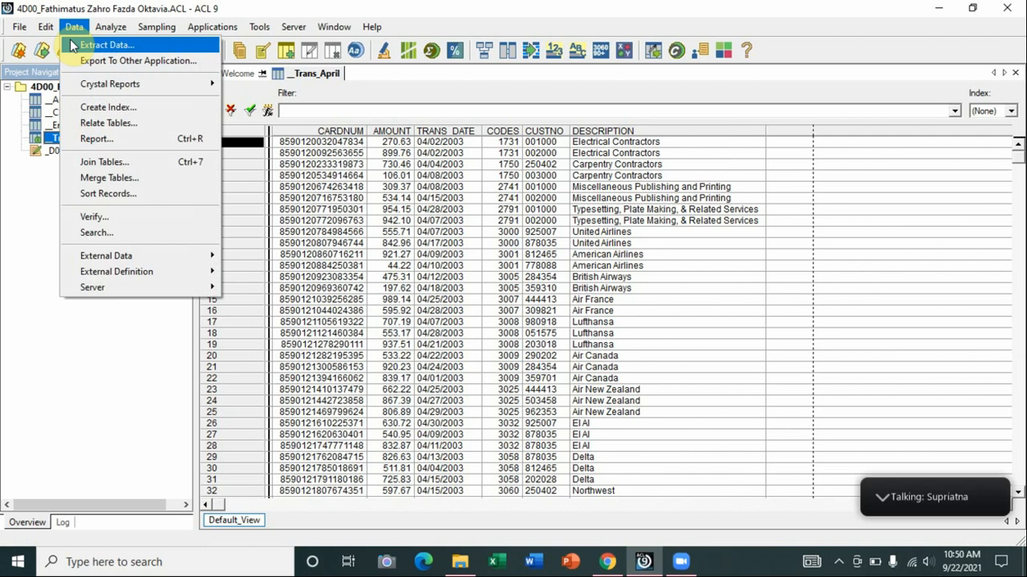
{"action": "left_click", "coordinate": [131, 406]}
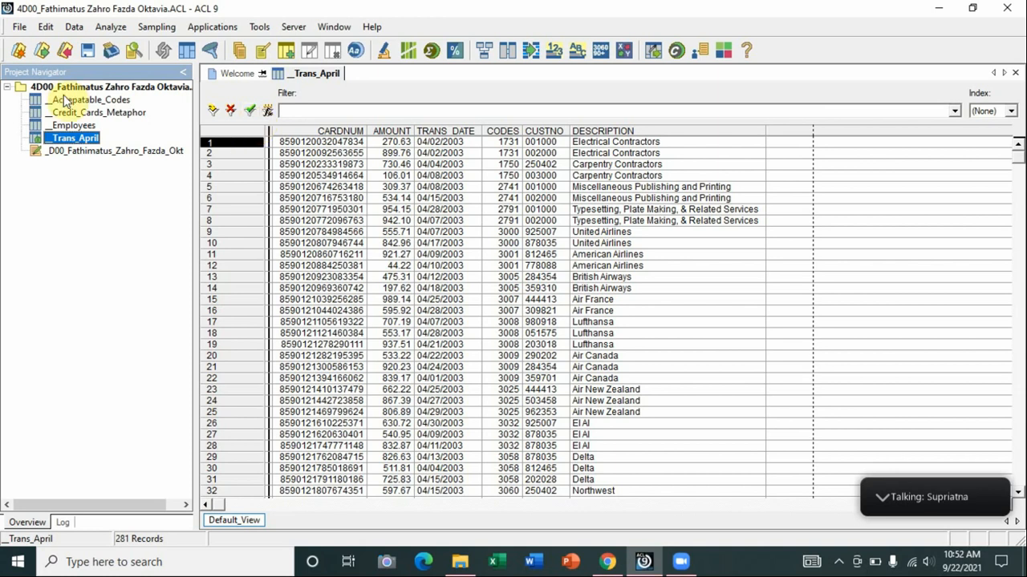
Start a record extraction from __Trans_April with the If condition CODES = 3535, and verify the expression.
{"action": "left_click", "coordinate": [73, 29]}
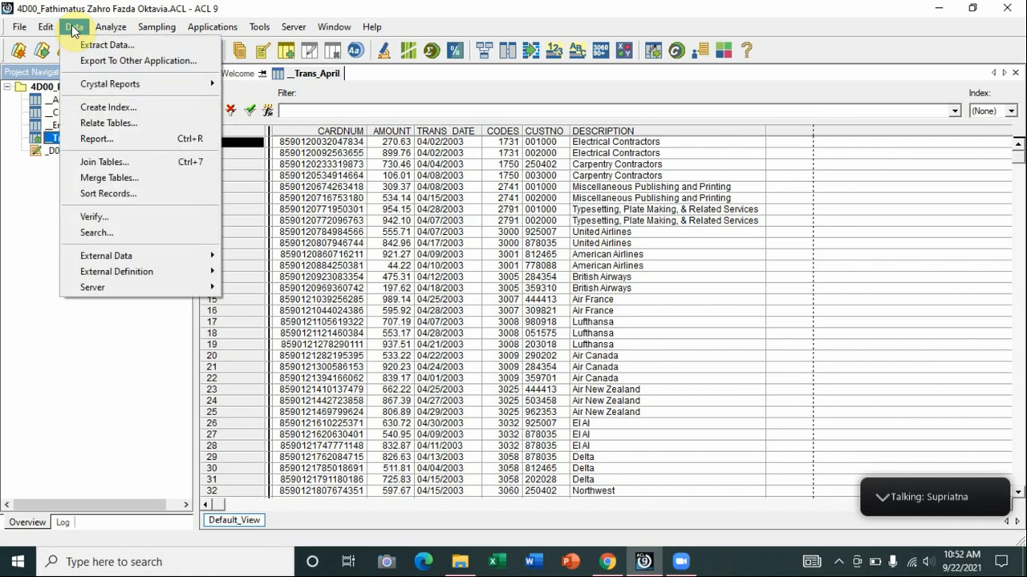
{"action": "left_click", "coordinate": [86, 45]}
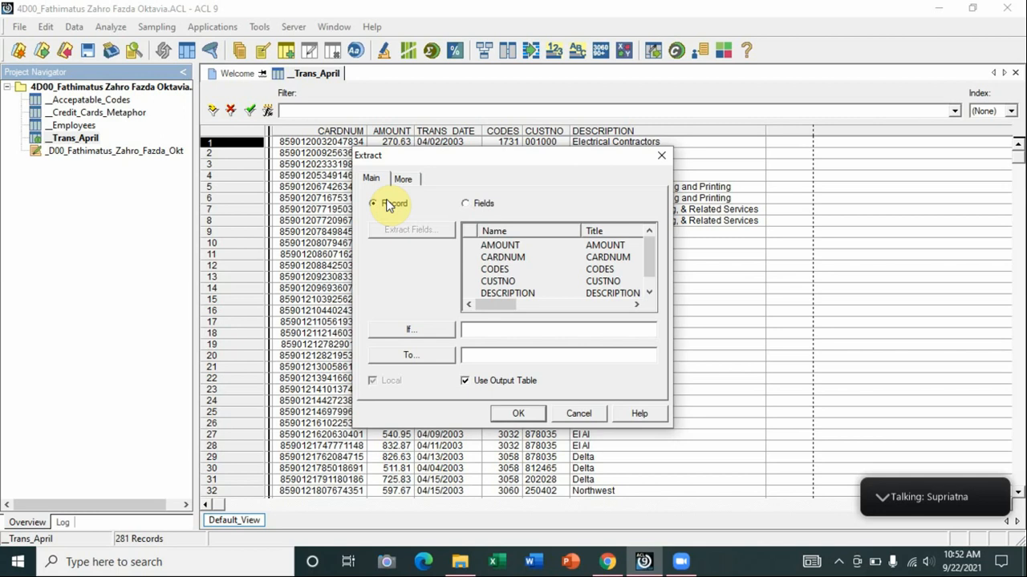
{"action": "left_click", "coordinate": [410, 332]}
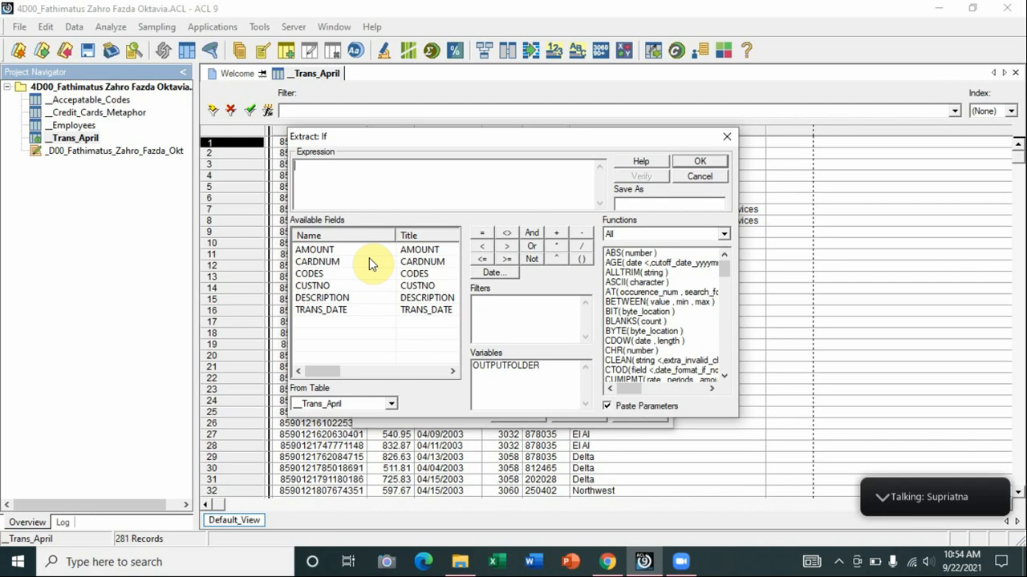
{"action": "double_click", "coordinate": [308, 275]}
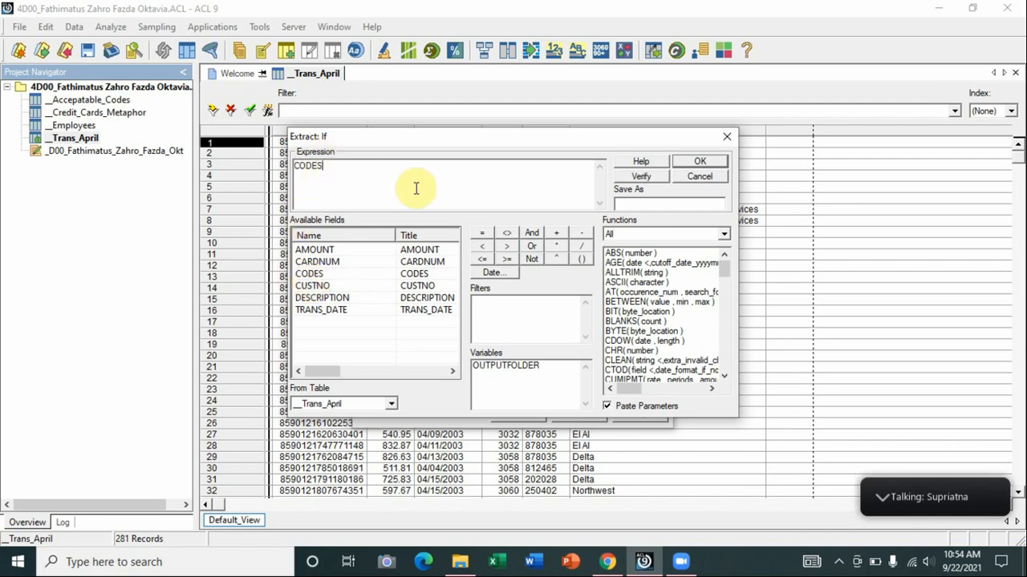
{"action": "left_click", "coordinate": [477, 233]}
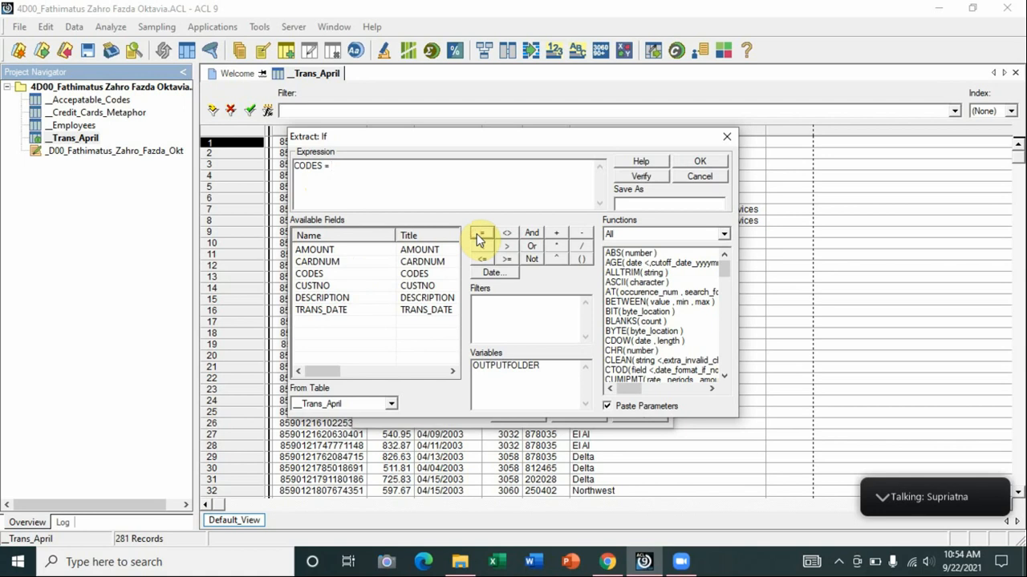
{"action": "type", "text": "3535"}
{"action": "left_click", "coordinate": [642, 178]}
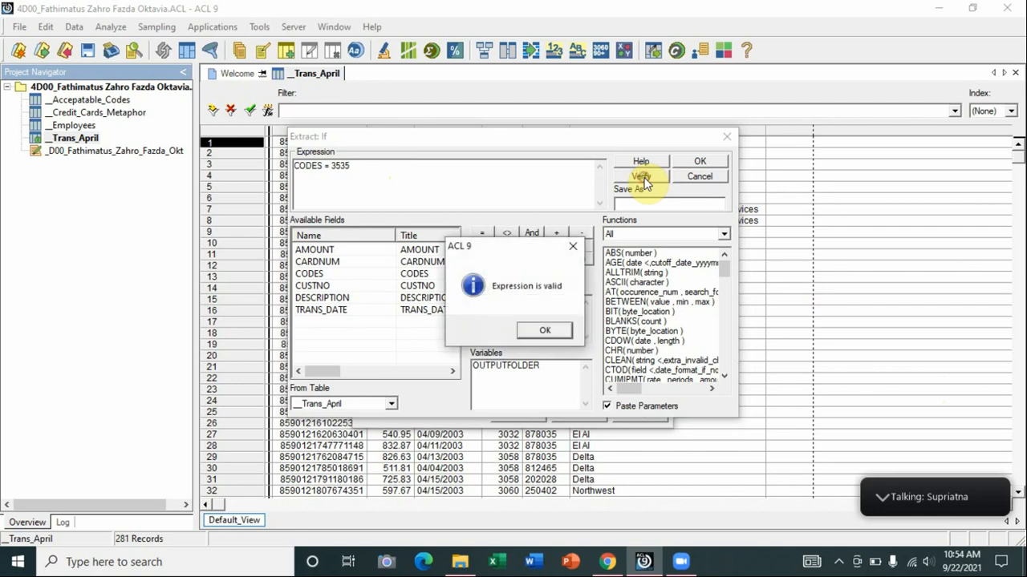
{"action": "left_click", "coordinate": [545, 331]}
{"action": "left_click", "coordinate": [694, 164]}
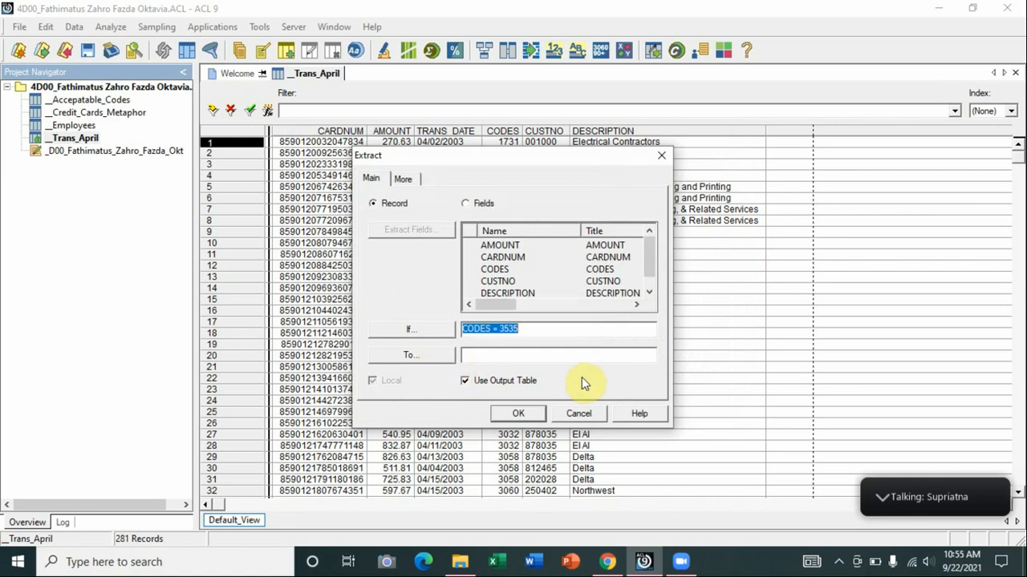
Save the extraction output as Extract_Record_Codes in 3 Folder Jawaban and run the extraction.
{"action": "left_click", "coordinate": [429, 363]}
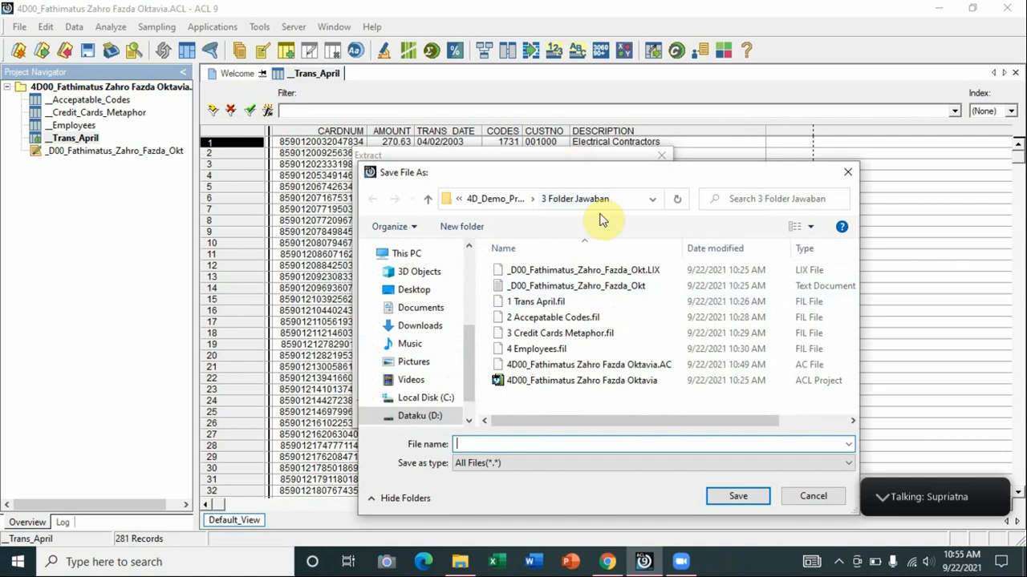
{"action": "left_click", "coordinate": [538, 444]}
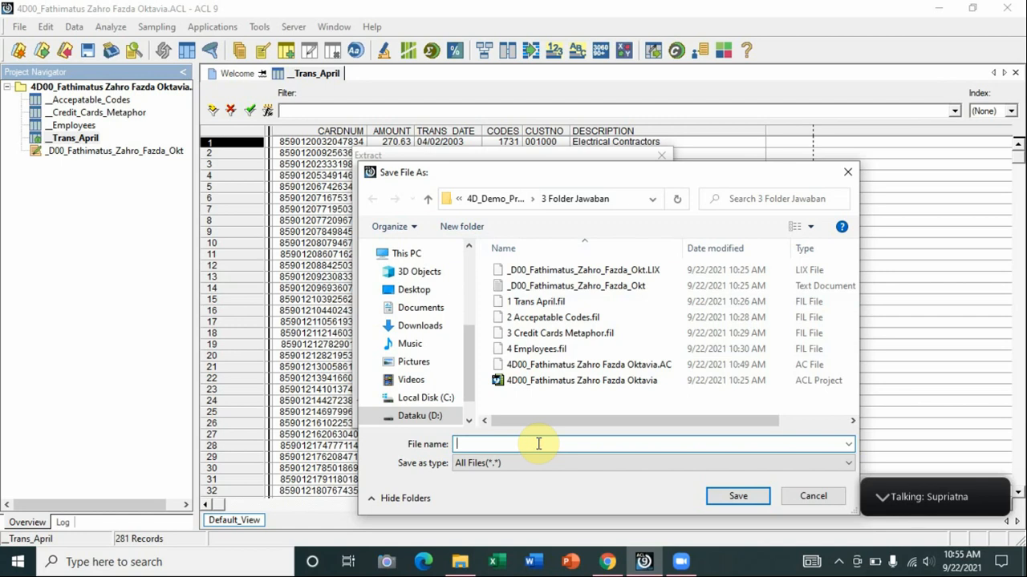
{"action": "type", "text": "Extract"}
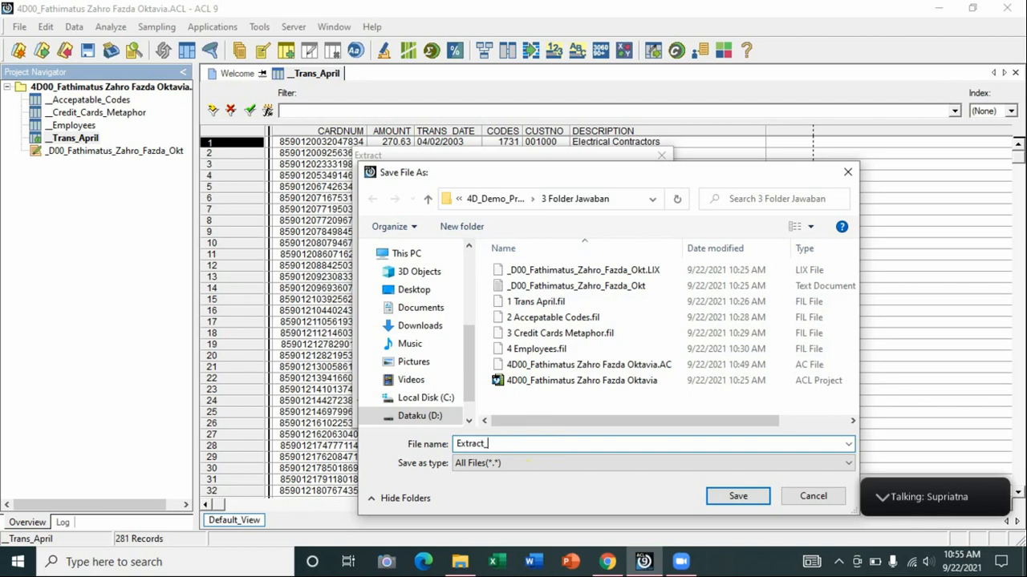
{"action": "type", "text": "_Record"}
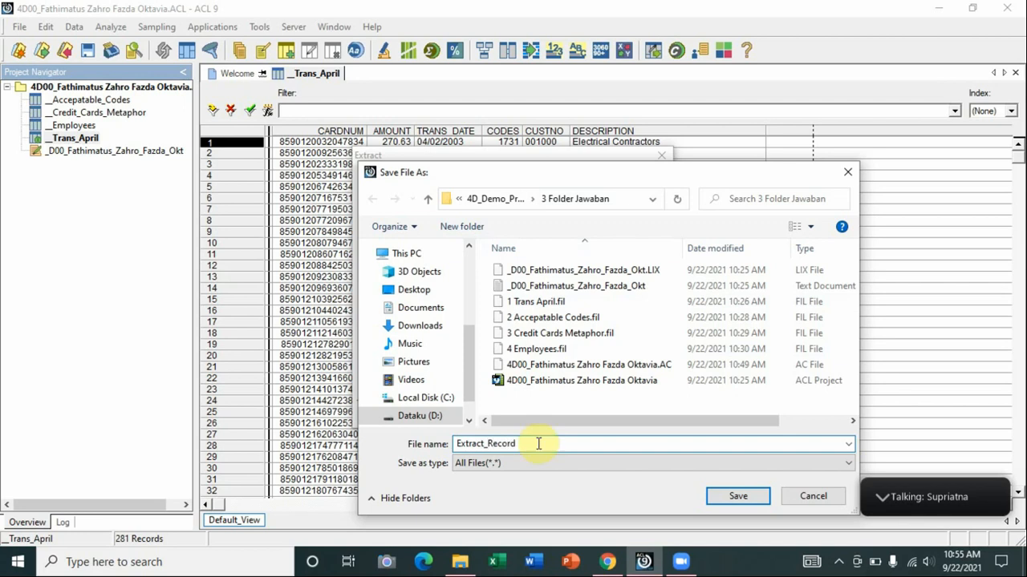
{"action": "type", "text": "_"}
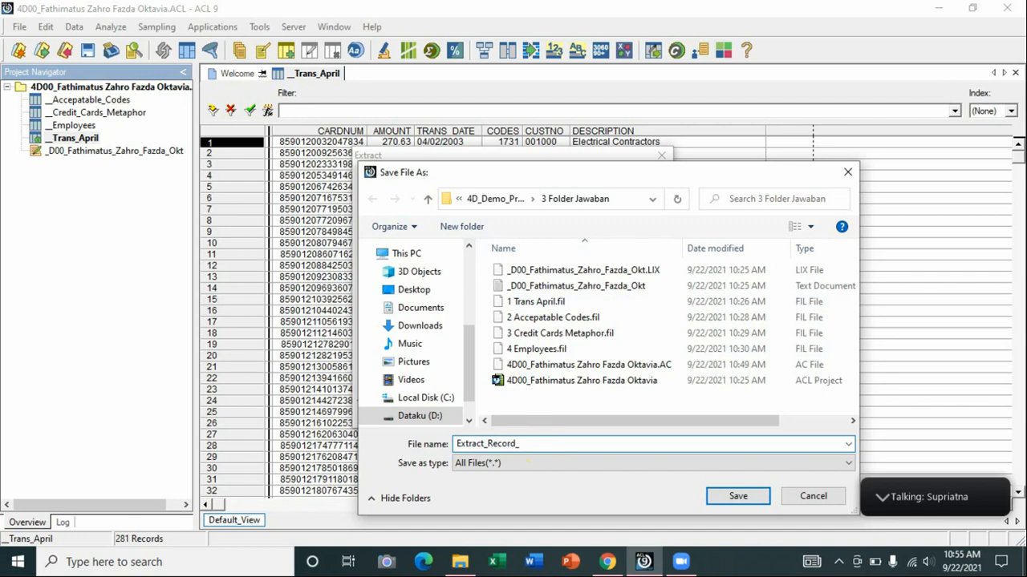
{"action": "type", "text": "Codes"}
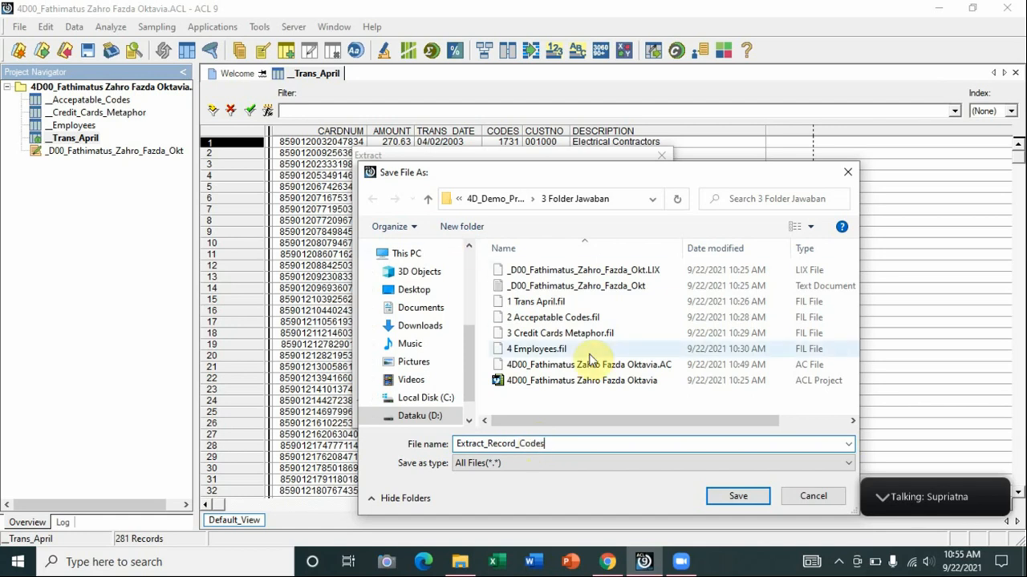
{"action": "left_click", "coordinate": [734, 496]}
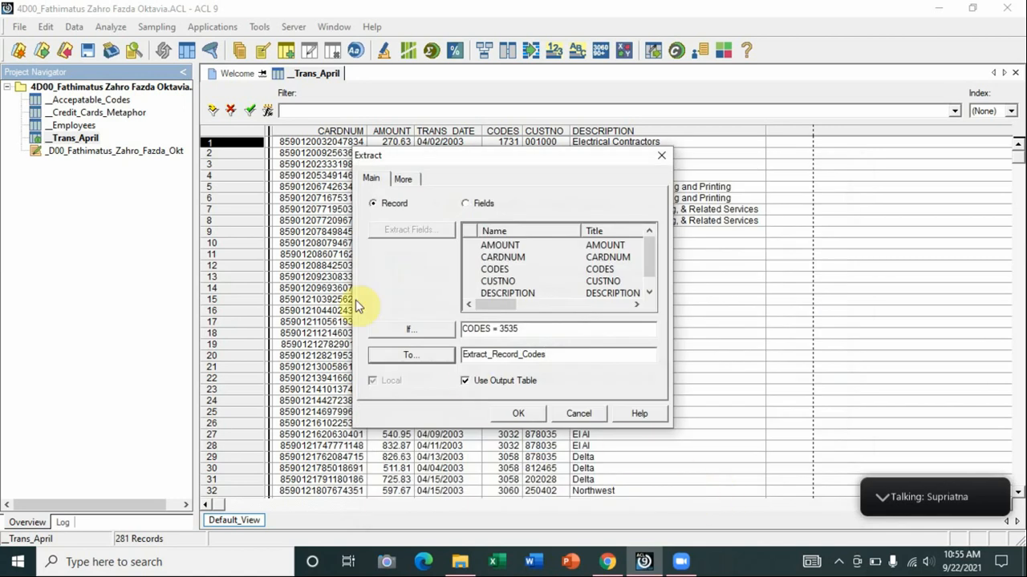
{"action": "left_click", "coordinate": [513, 414]}
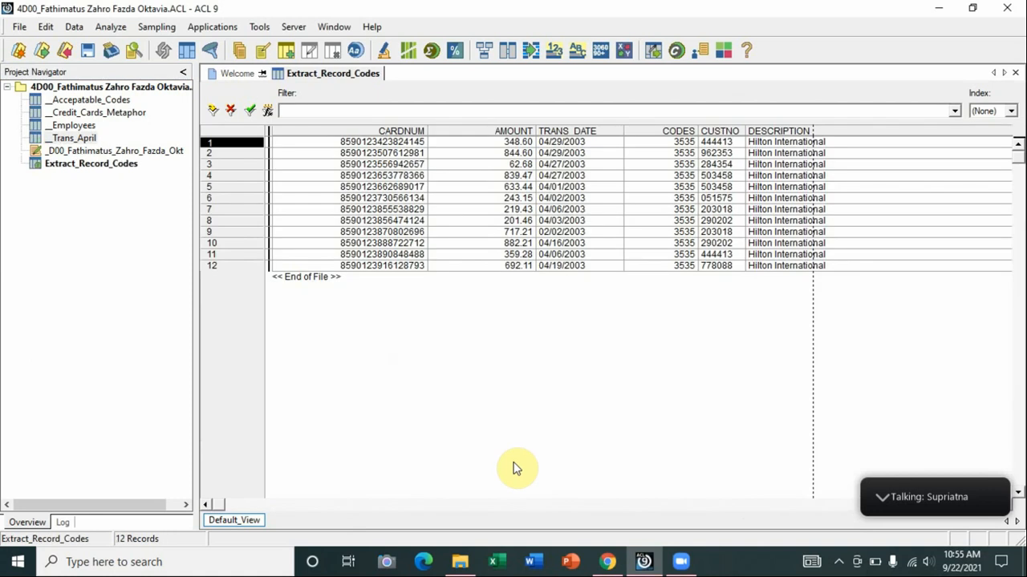
Auto-fit the widths of all columns from CARDNUM to DESCRIPTION in the Extract_Record_Codes view.
{"action": "left_click", "coordinate": [365, 127]}
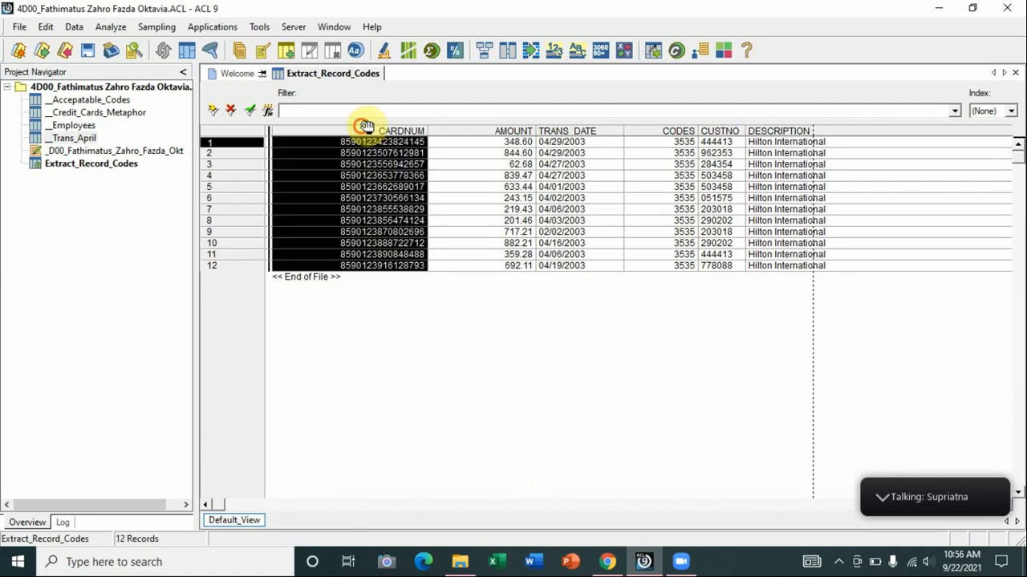
{"action": "left_click", "coordinate": [750, 131], "text": "shift"}
{"action": "double_click", "coordinate": [749, 130]}
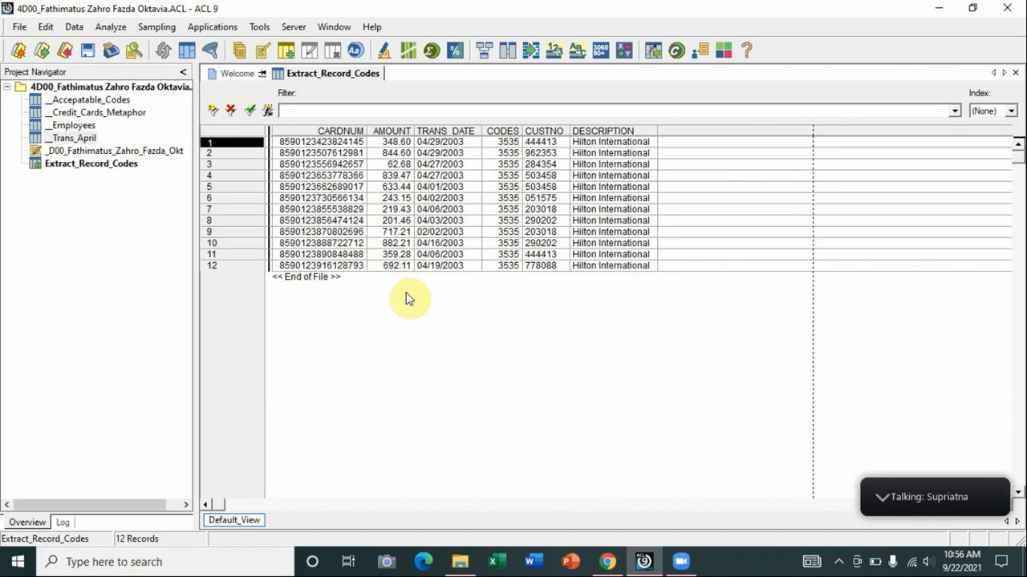
Check for Extract_Record_Codes.FIL in 3 Folder Jawaban in File Explorer, and return to ACL.
{"action": "left_click", "coordinate": [460, 561]}
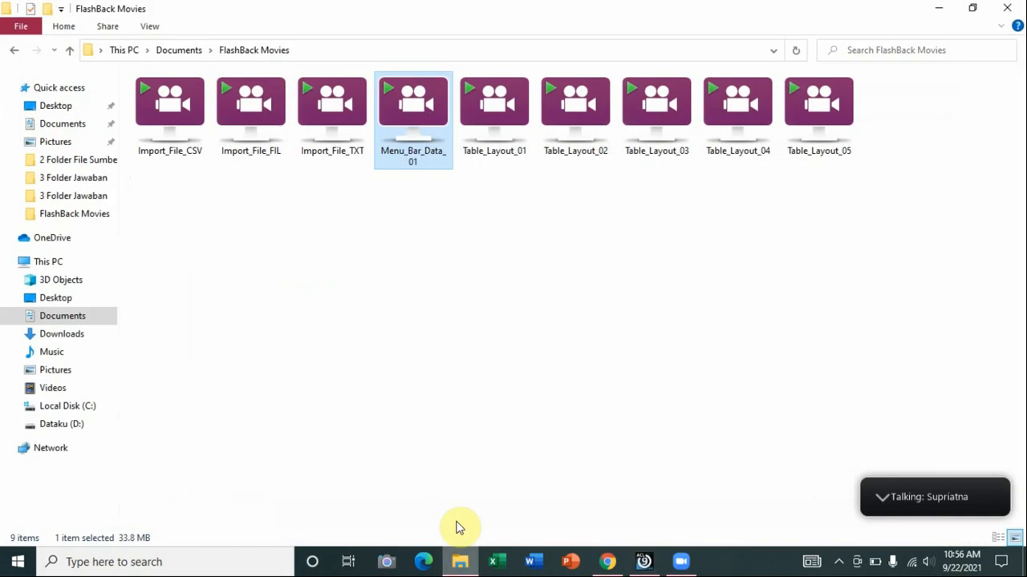
{"action": "left_click", "coordinate": [64, 196]}
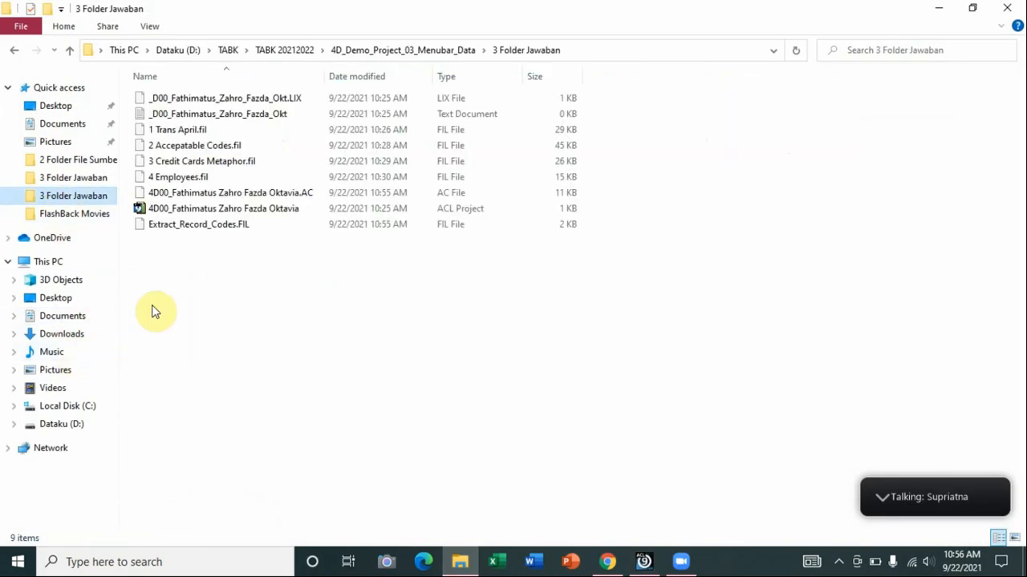
{"action": "left_click", "coordinate": [163, 229]}
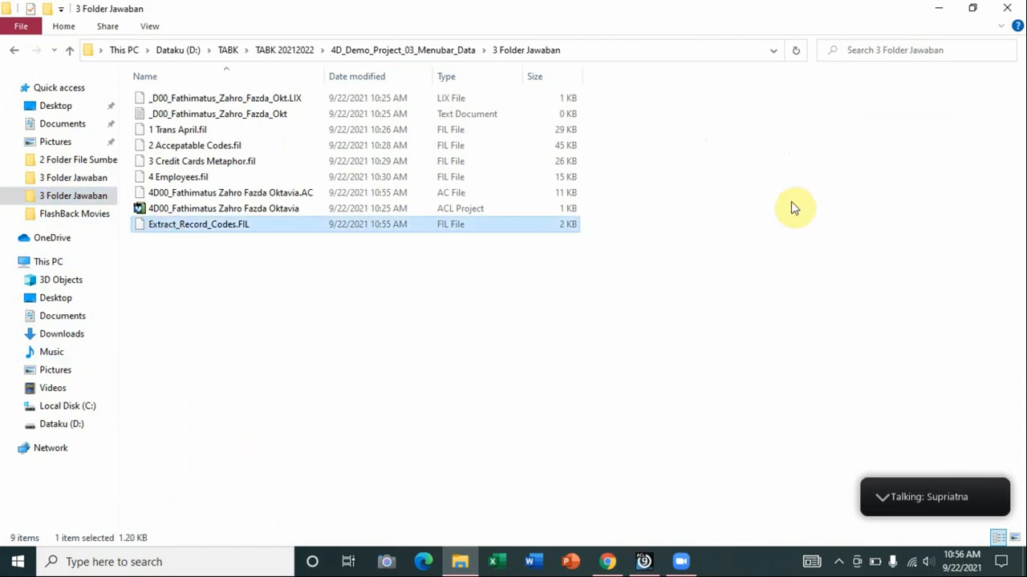
{"action": "left_click", "coordinate": [644, 561]}
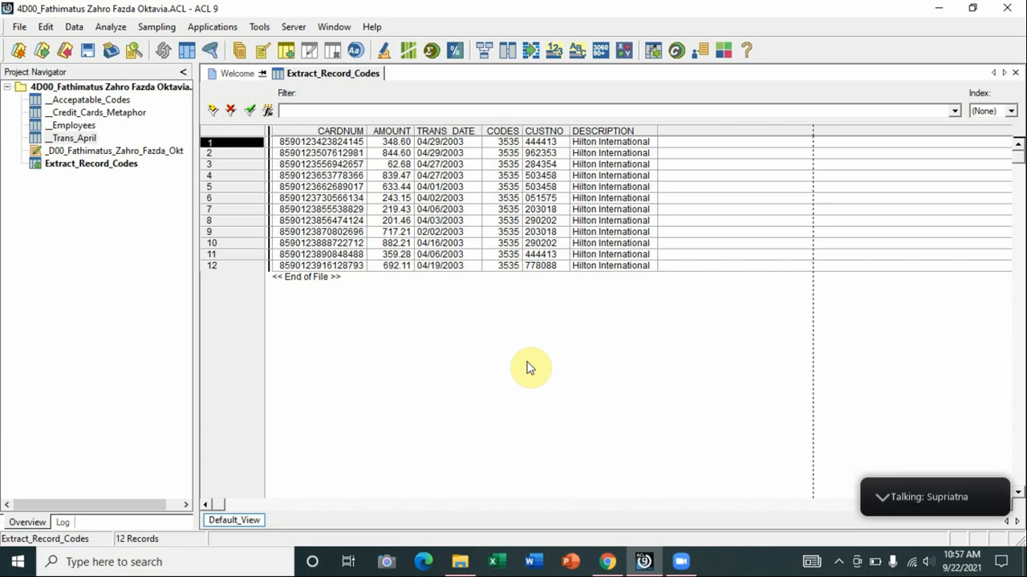
Reopen __Trans_April, saving the Extract_Record_Codes changes, and set up a field extraction with CUSTNO and AMOUNT as the selected fields.
{"action": "double_click", "coordinate": [52, 140]}
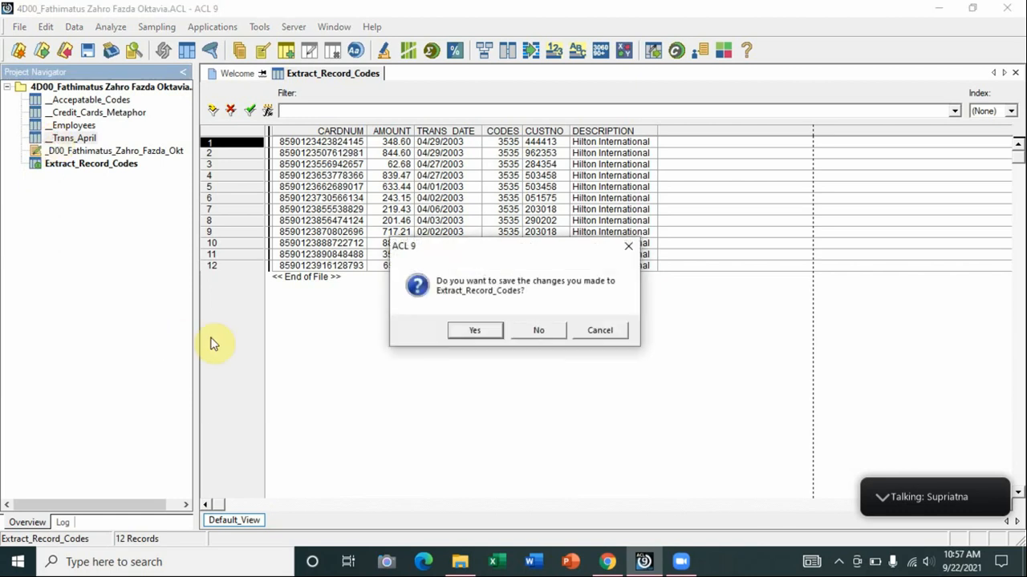
{"action": "left_click", "coordinate": [475, 333]}
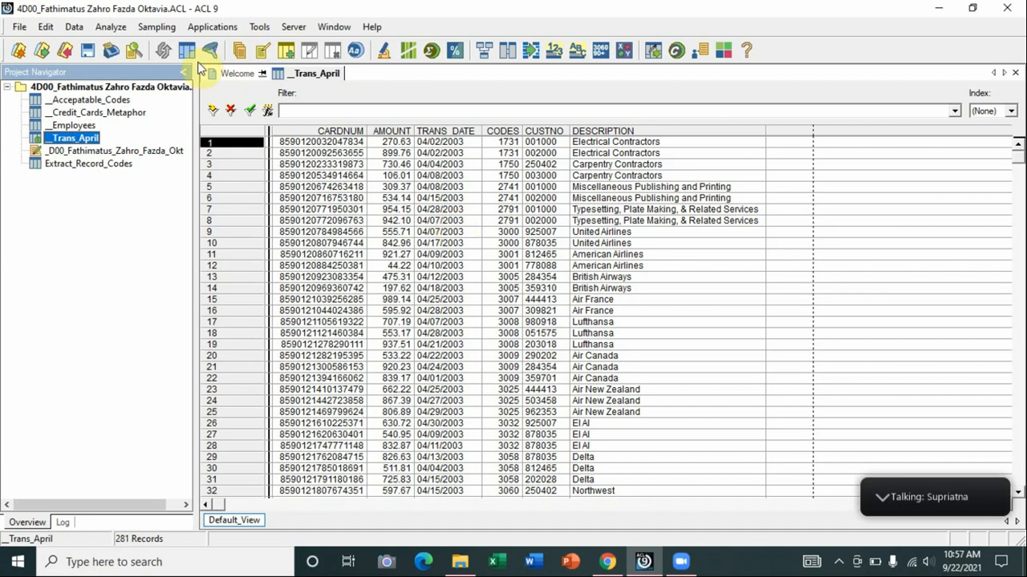
{"action": "left_click", "coordinate": [73, 29]}
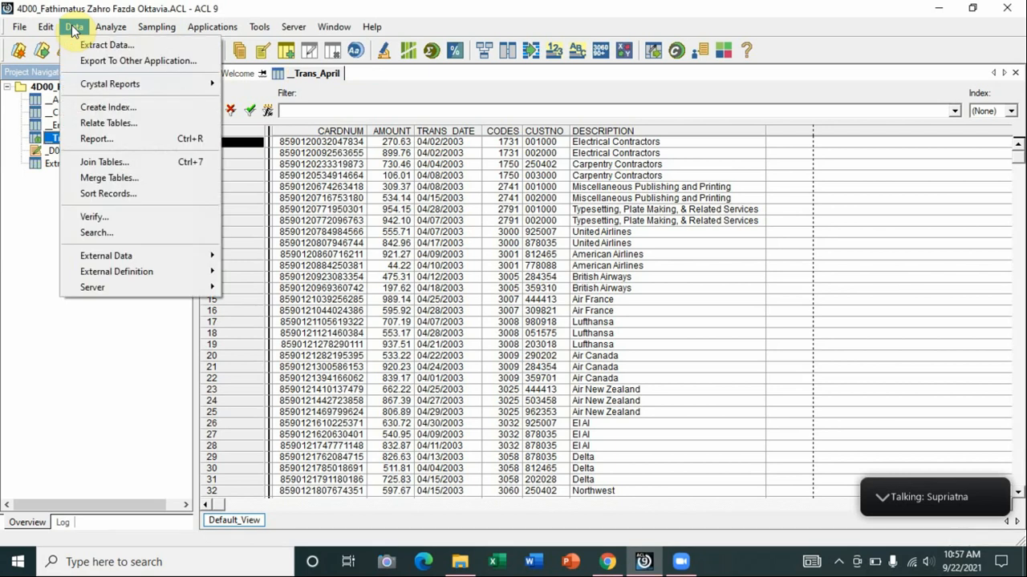
{"action": "left_click", "coordinate": [75, 46]}
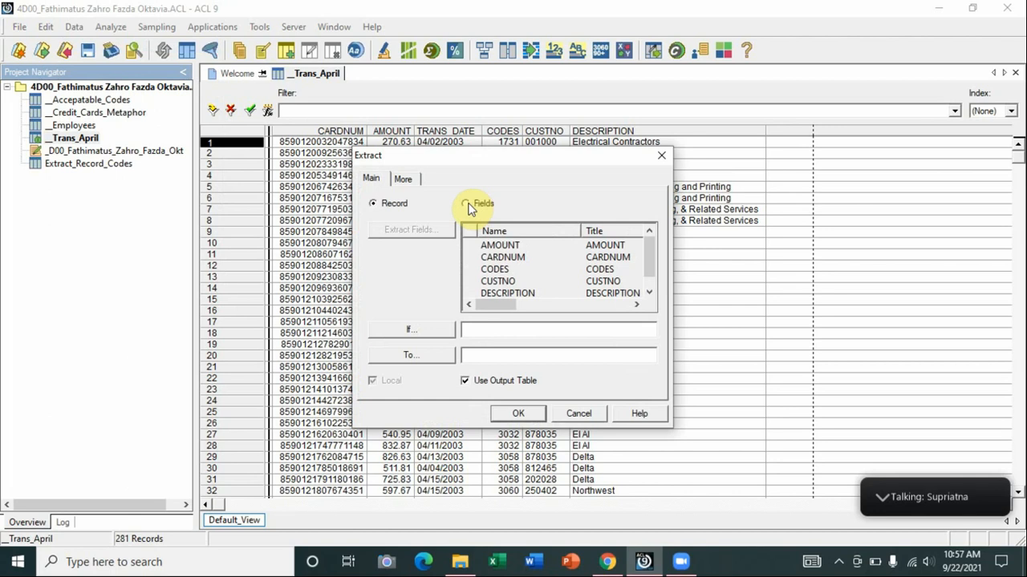
{"action": "left_click", "coordinate": [467, 204]}
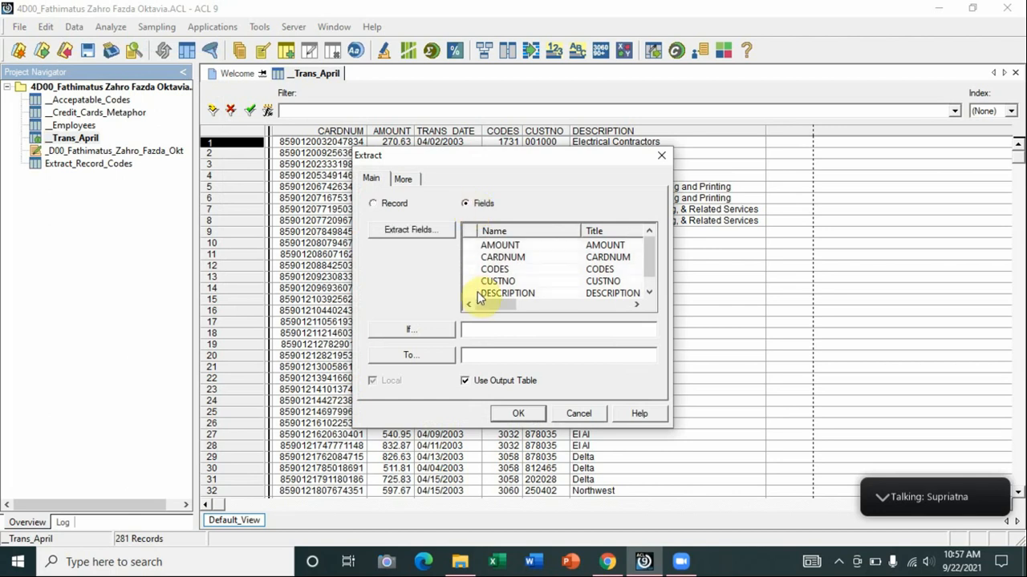
{"action": "left_click", "coordinate": [425, 230]}
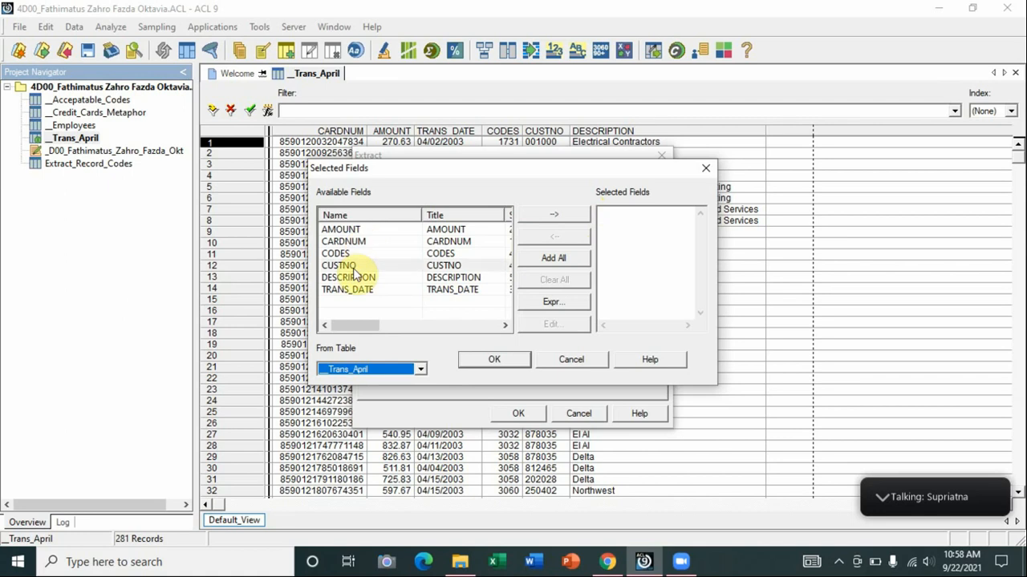
{"action": "double_click", "coordinate": [353, 266]}
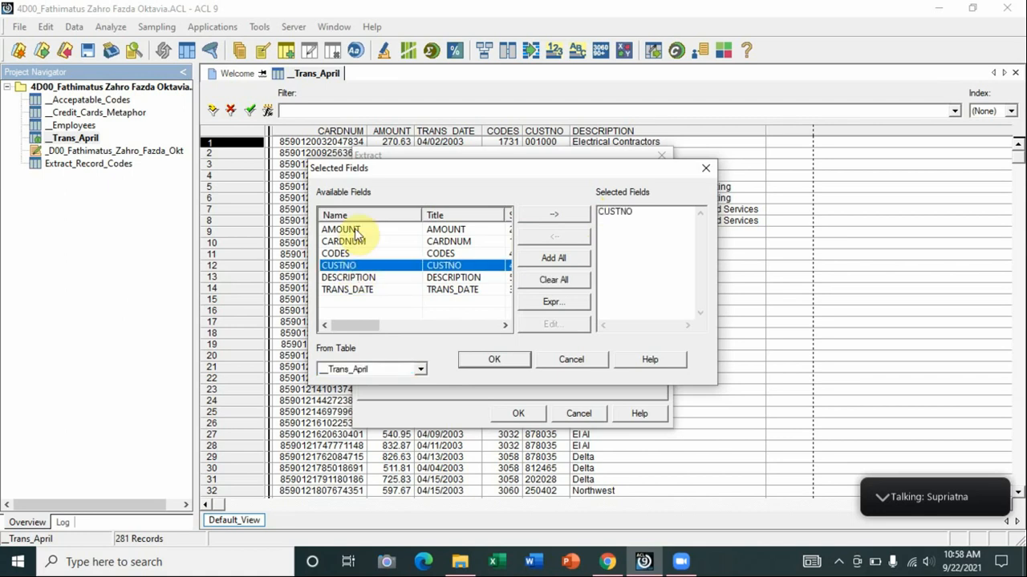
{"action": "double_click", "coordinate": [356, 230]}
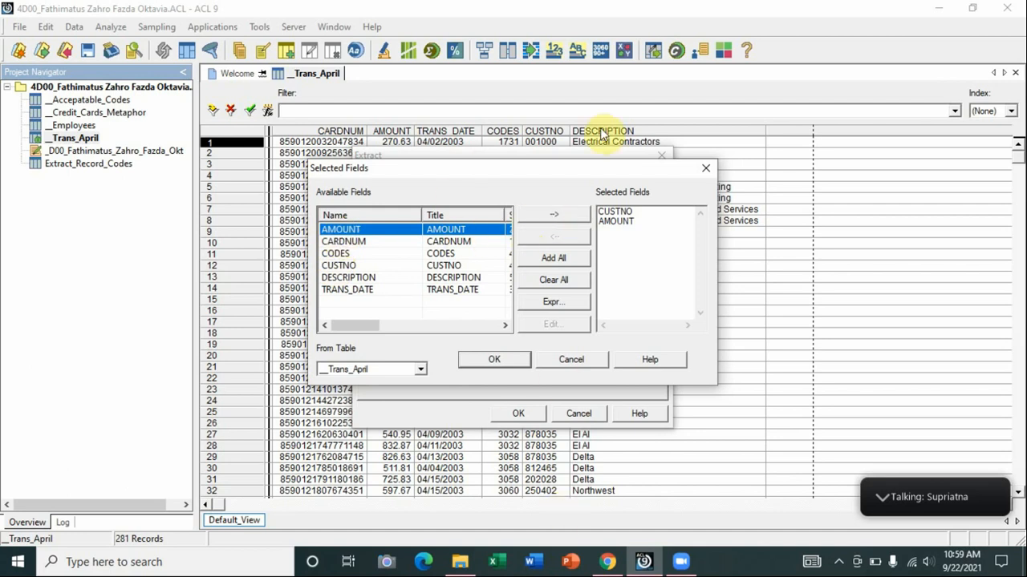
{"action": "left_click", "coordinate": [497, 361]}
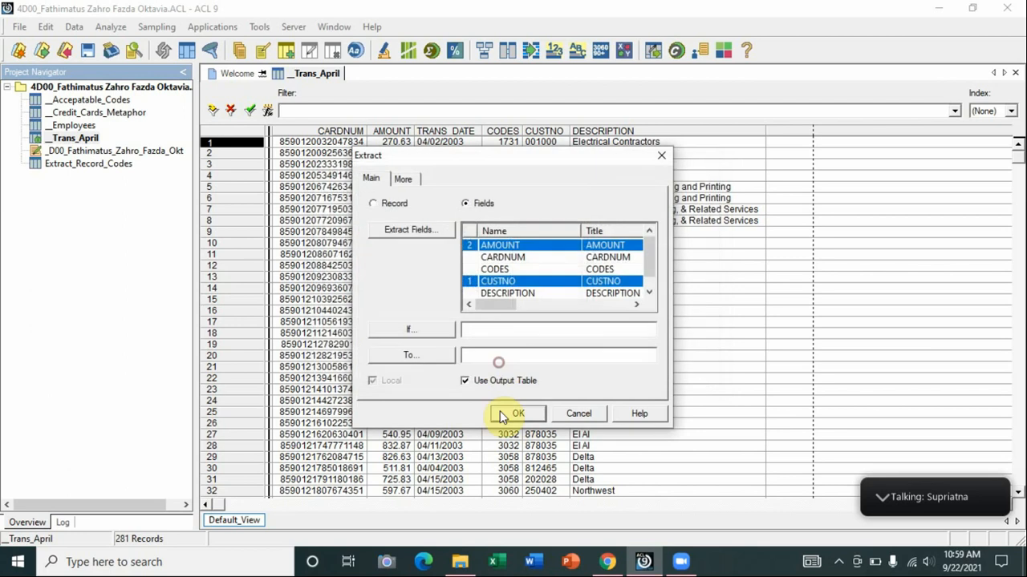
Set the extraction output file to Extract_Field_Custno_Amount in 3 Folder Jawaban.
{"action": "left_click", "coordinate": [427, 356]}
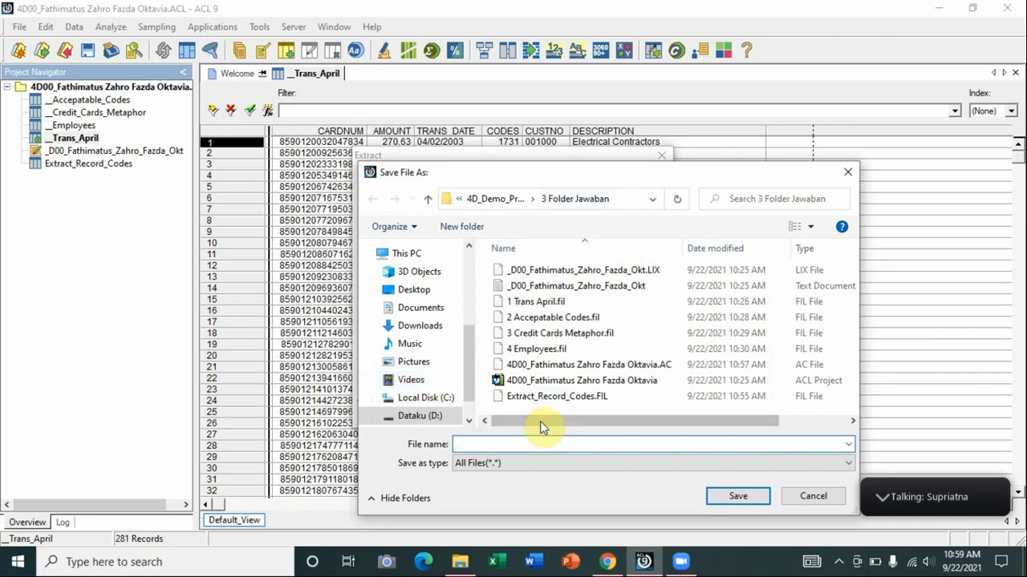
{"action": "type", "text": "E"}
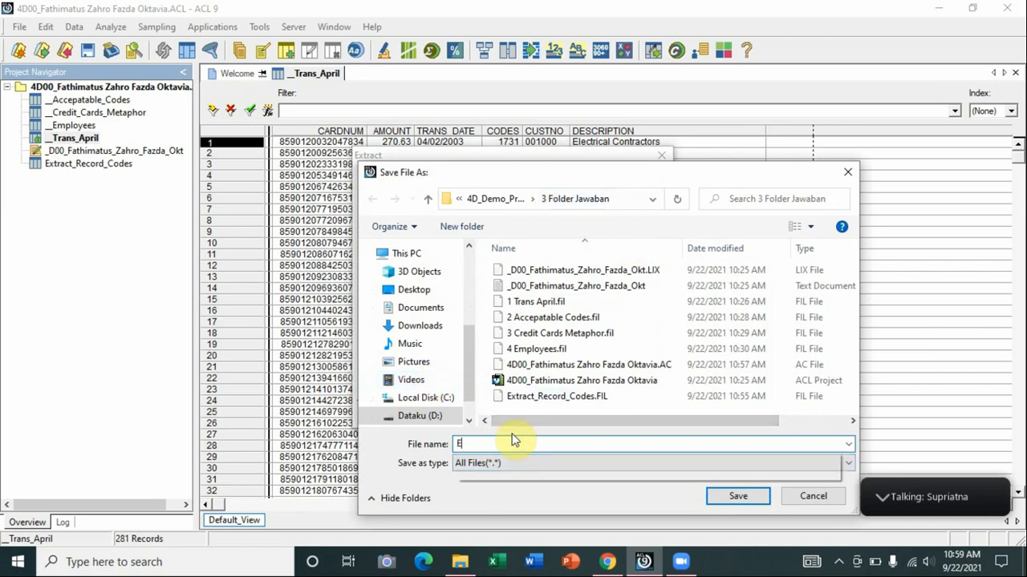
{"action": "type", "text": "xtr"}
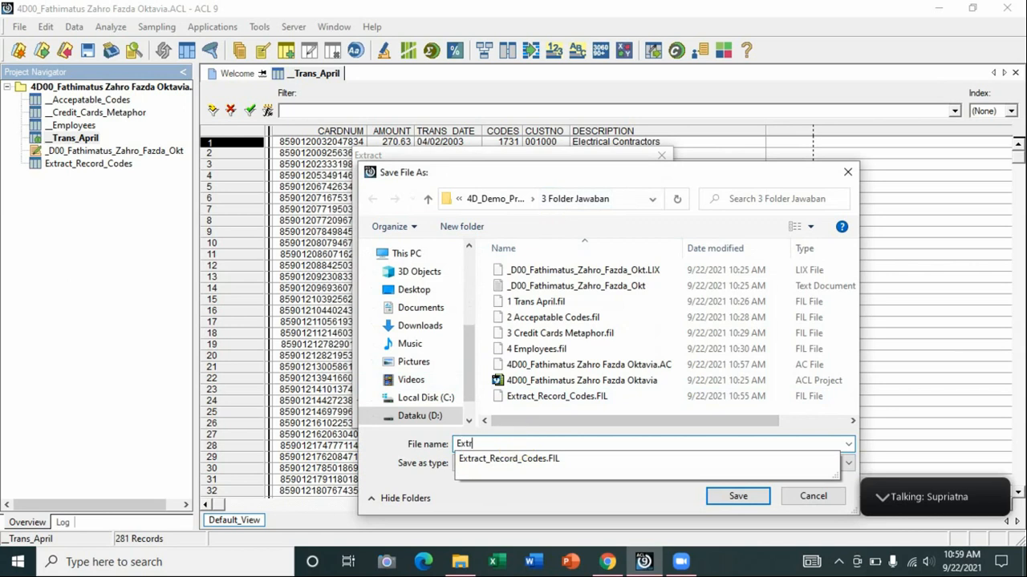
{"action": "type", "text": "act_F"}
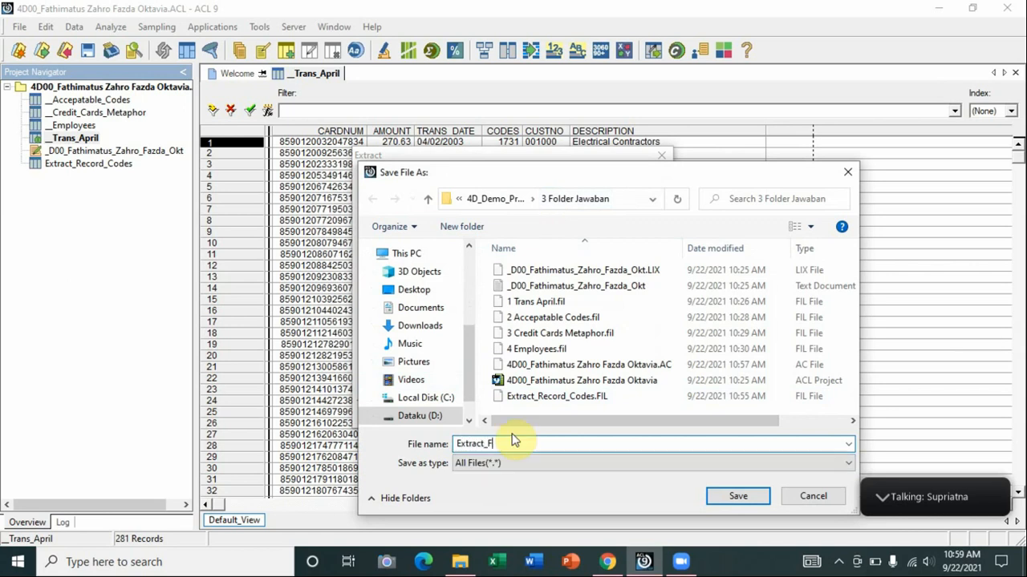
{"action": "type", "text": "ield_"}
{"action": "type", "text": "CustN"}
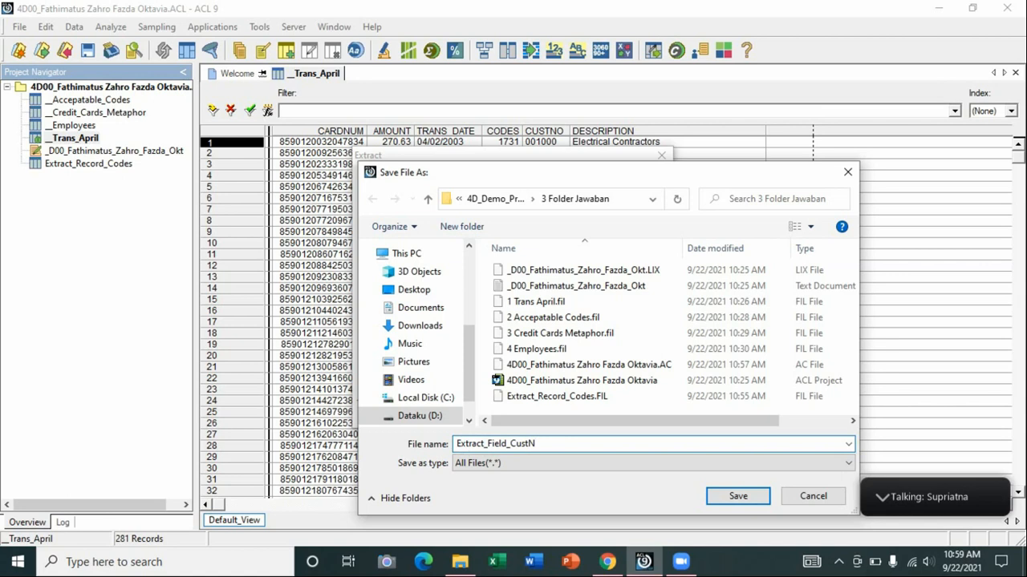
{"action": "key", "text": "BackSpace"}
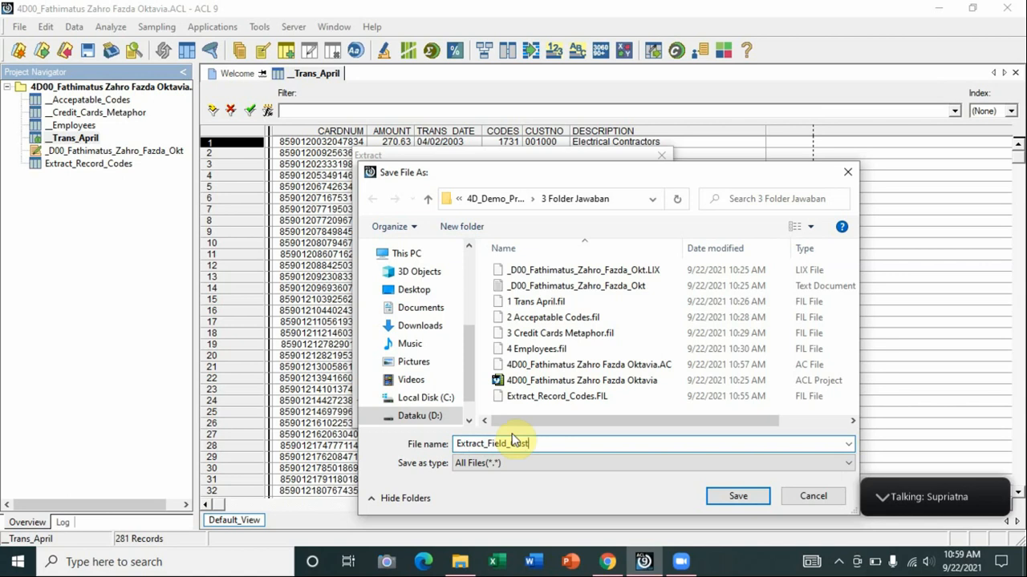
{"action": "type", "text": "no"}
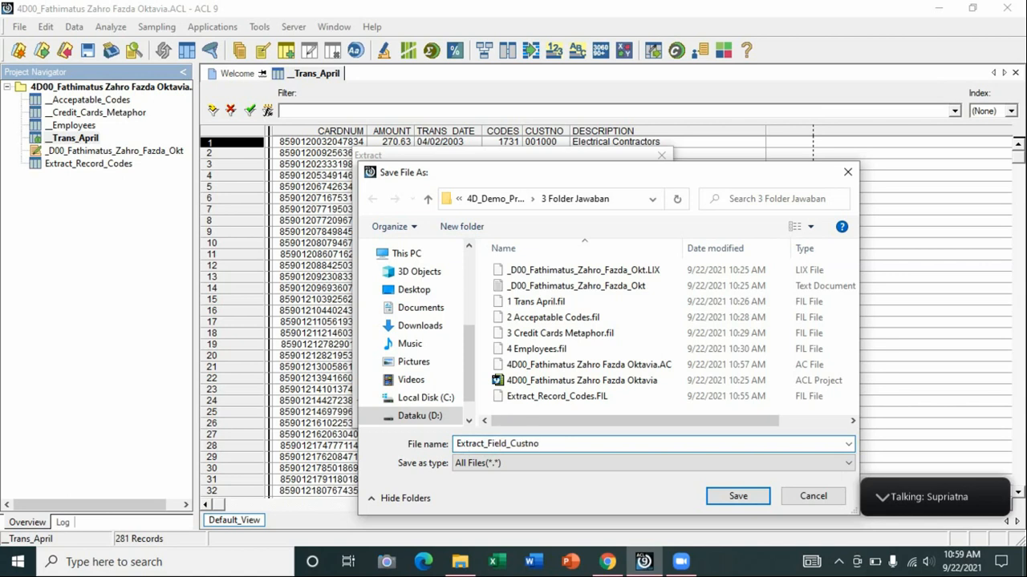
{"action": "type", "text": "_Amount"}
{"action": "left_click", "coordinate": [736, 496]}
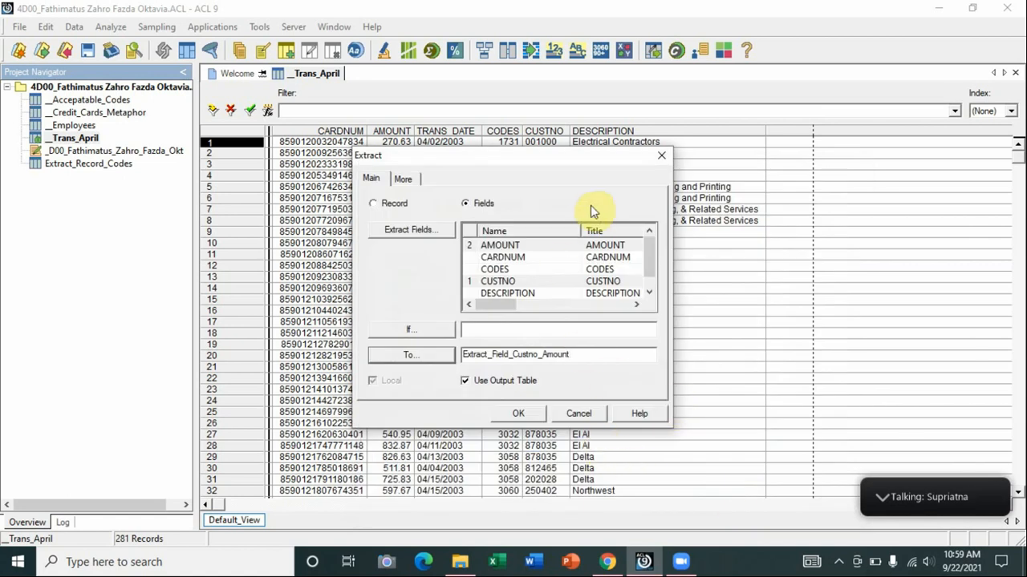
Add the verified condition CODES = 3535 to the field extraction and run it.
{"action": "left_click_drag", "start_coordinate": [546, 157], "coordinate": [679, 86]}
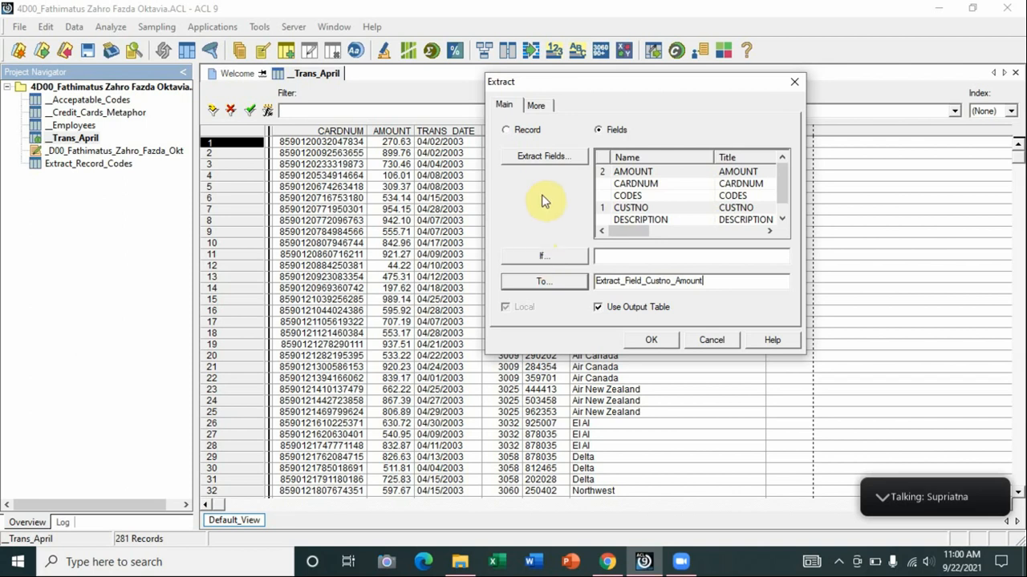
{"action": "left_click", "coordinate": [543, 258]}
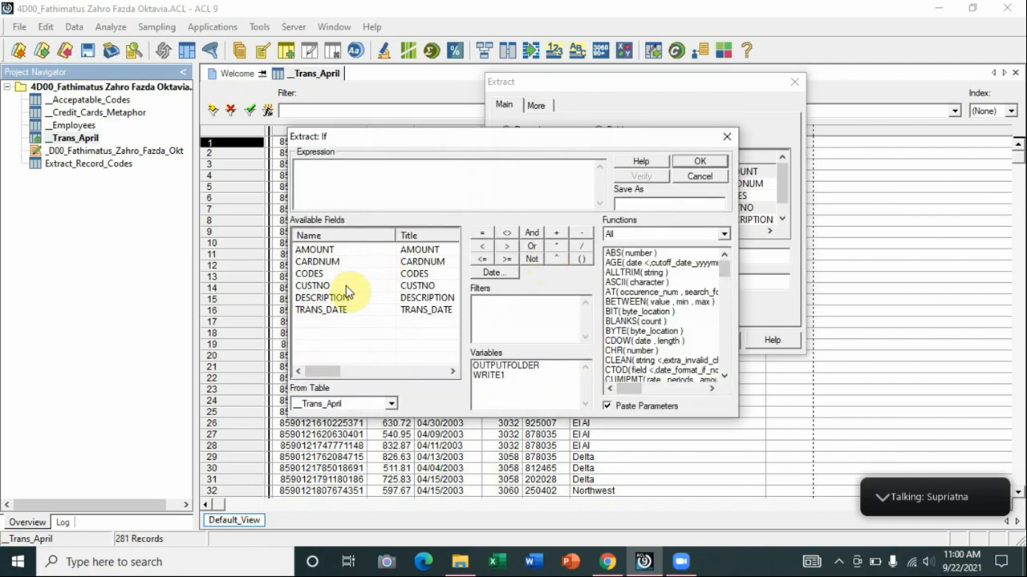
{"action": "double_click", "coordinate": [309, 273]}
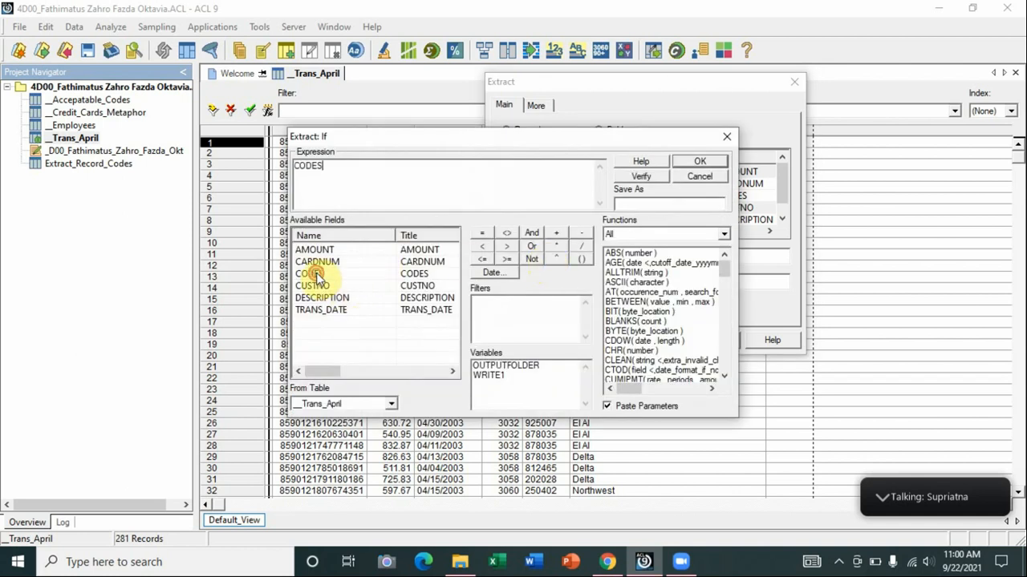
{"action": "left_click", "coordinate": [484, 234]}
{"action": "type", "text": "3535"}
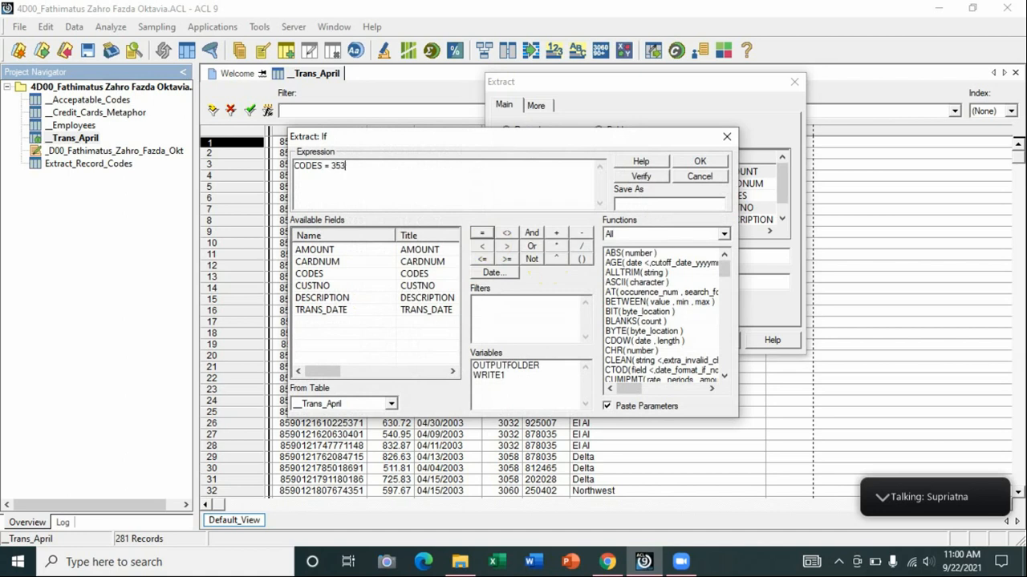
{"action": "left_click", "coordinate": [632, 178]}
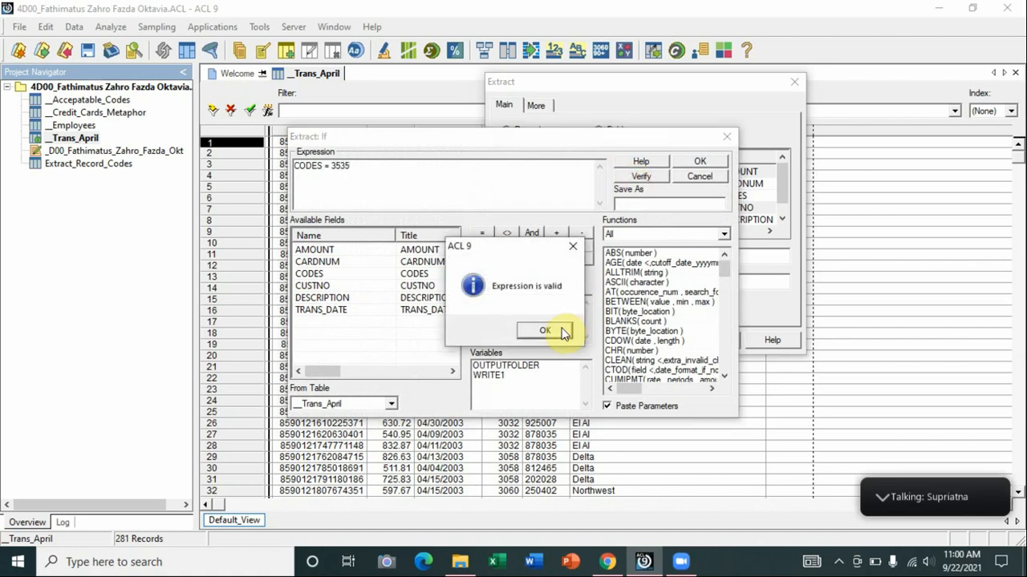
{"action": "left_click", "coordinate": [562, 330]}
{"action": "left_click", "coordinate": [720, 162]}
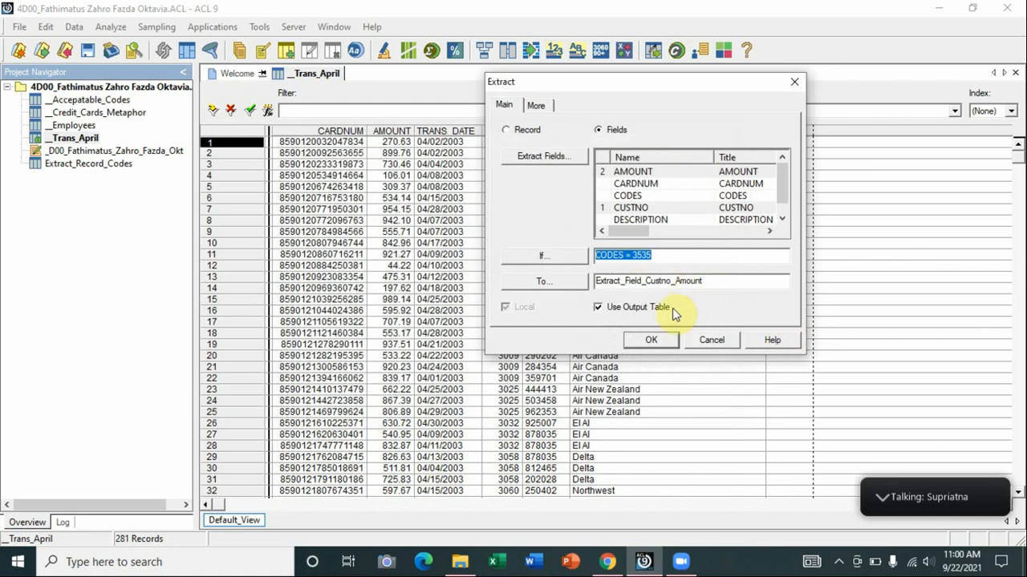
{"action": "left_click", "coordinate": [654, 340]}
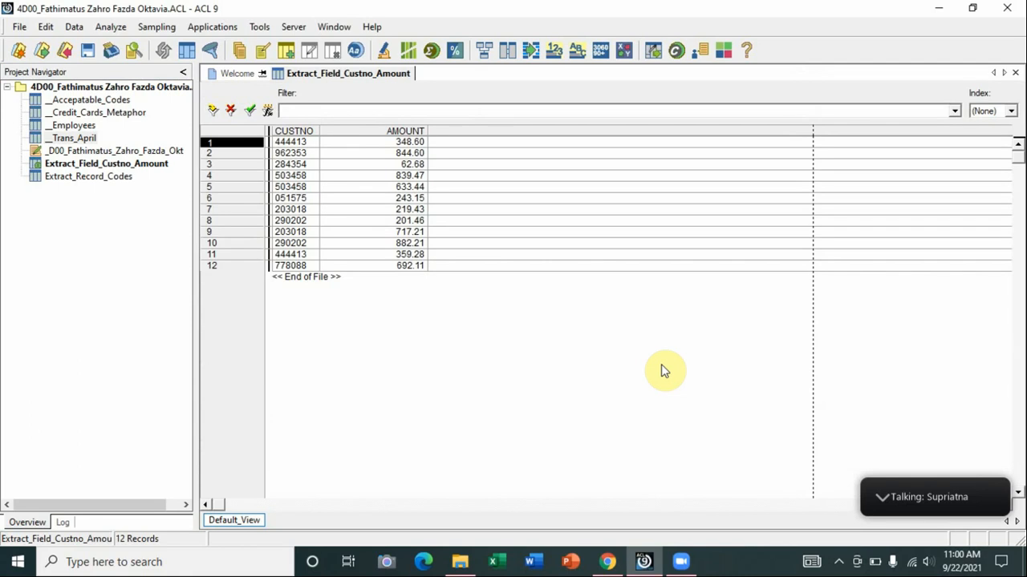
Auto-fit the widths of the CUSTNO and AMOUNT columns in the Extract_Field_Custno_Amount view.
{"action": "left_click", "coordinate": [316, 130]}
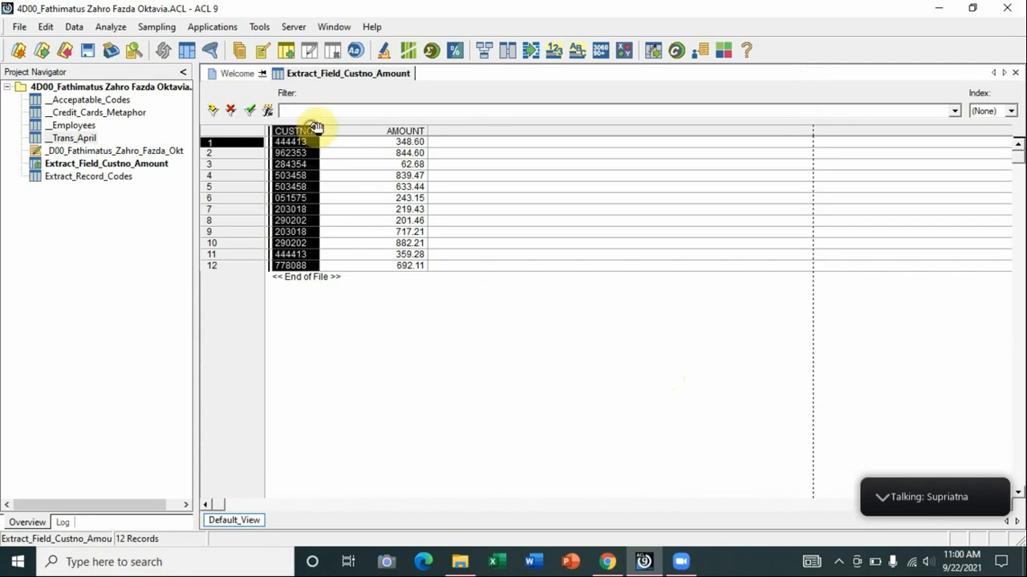
{"action": "left_click_drag", "start_coordinate": [312, 127], "coordinate": [336, 134]}
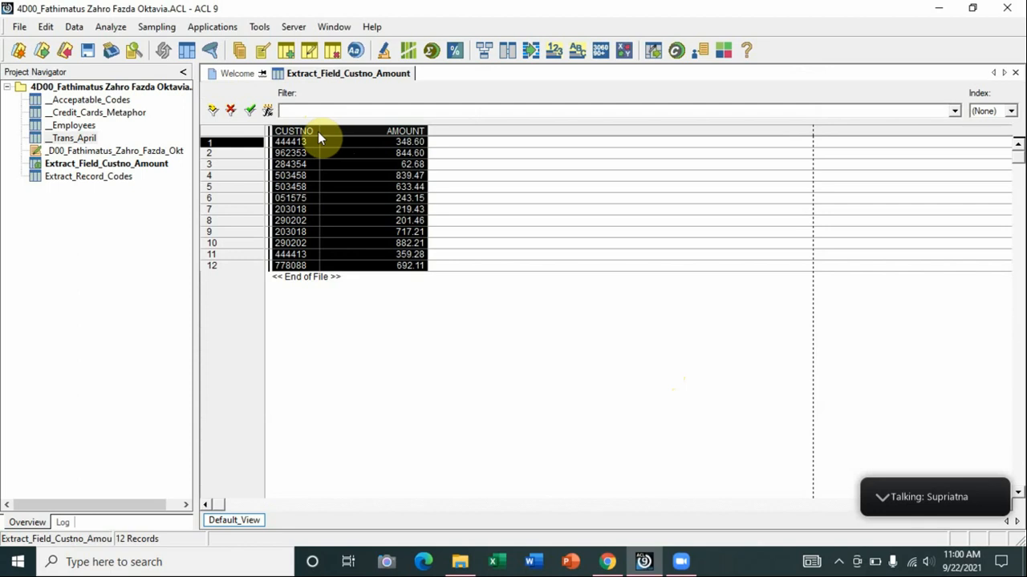
{"action": "double_click", "coordinate": [319, 130]}
{"action": "left_click", "coordinate": [371, 314]}
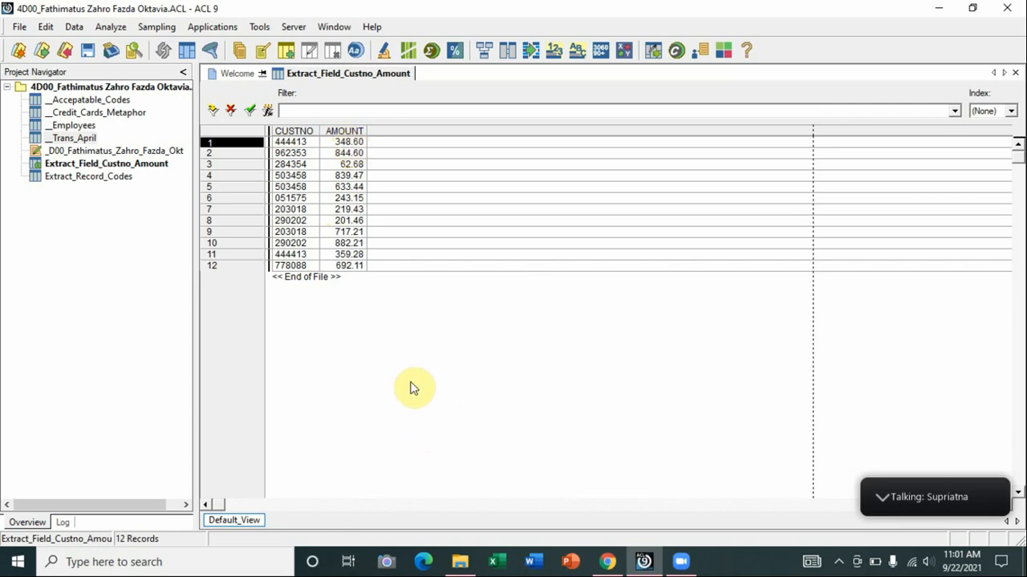
Save the Extract_Field_Custno_Amount view changes while opening Extract_Record_Codes to compare the two extracts, and return to Extract_Field_Custno_Amount.
{"action": "double_click", "coordinate": [95, 178]}
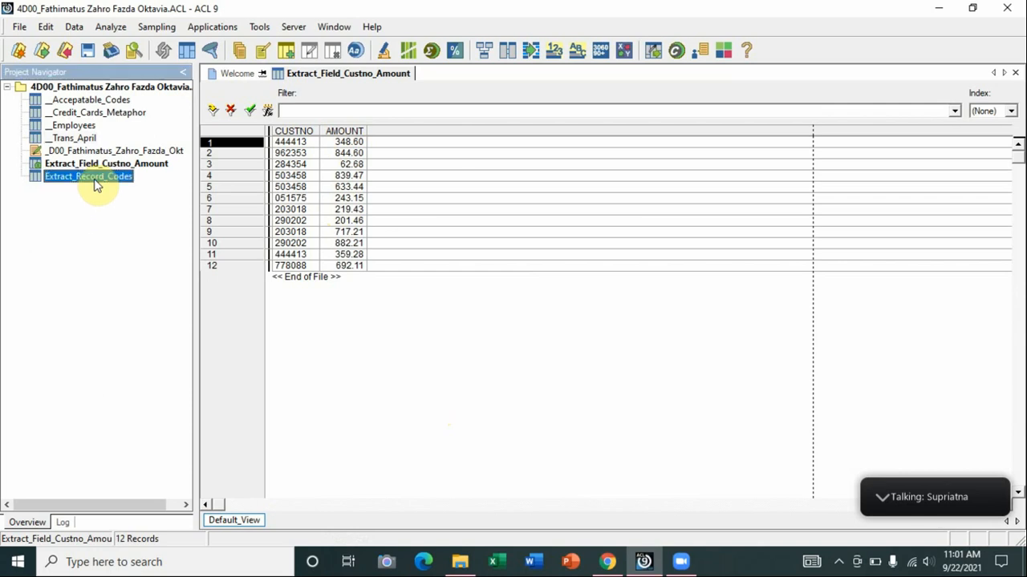
{"action": "left_click", "coordinate": [477, 332]}
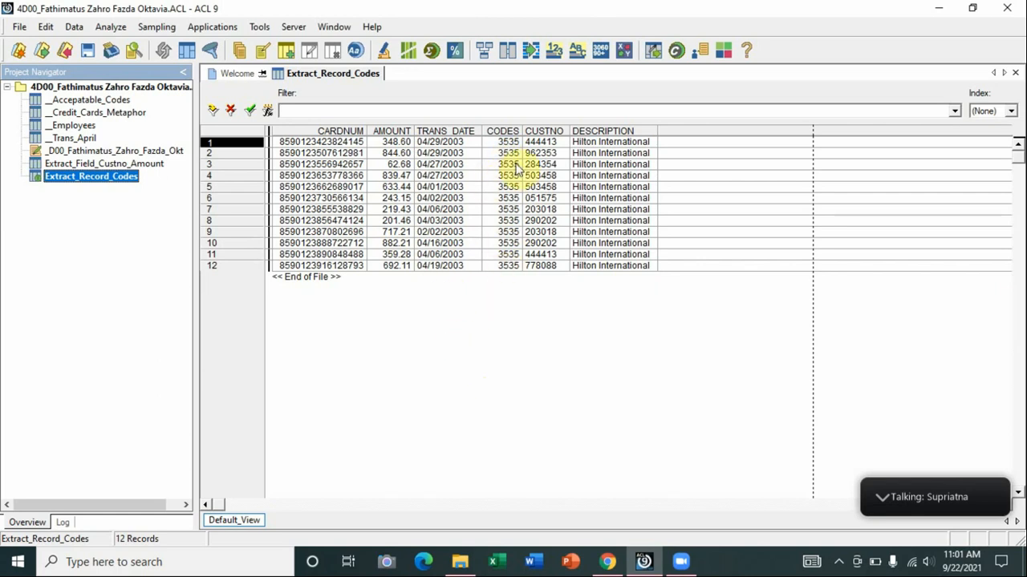
{"action": "double_click", "coordinate": [70, 165]}
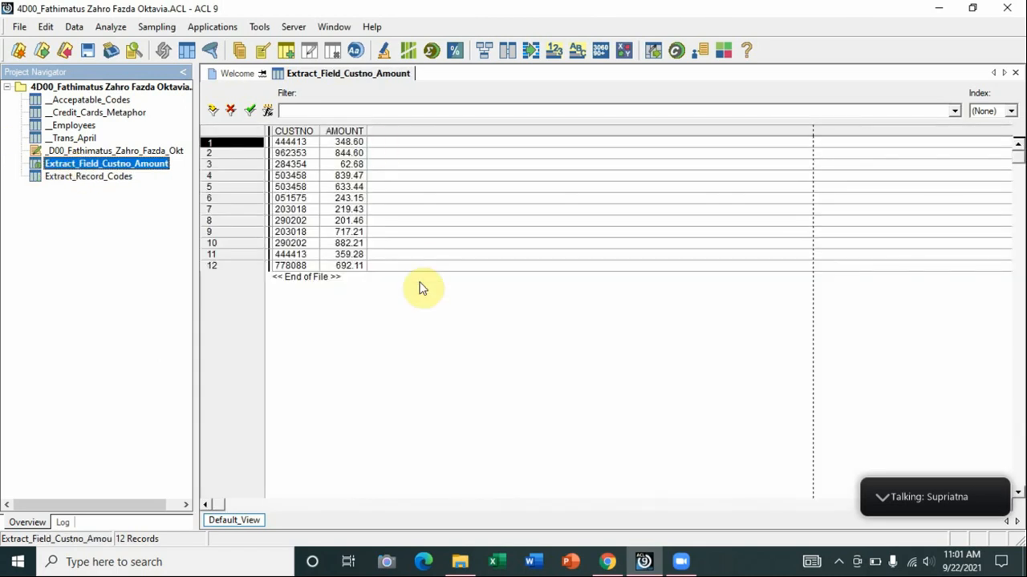